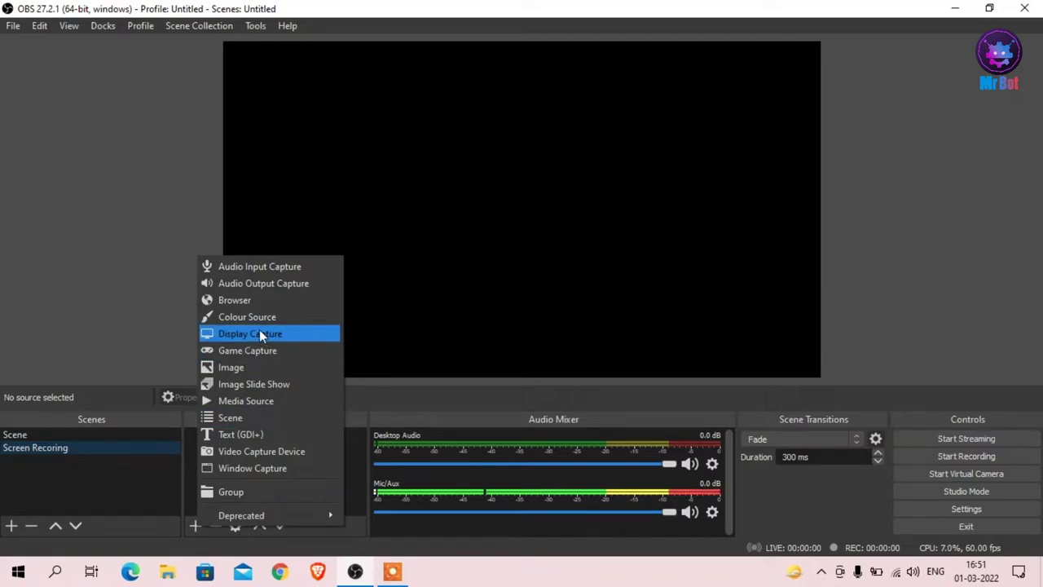
Step: Add a new Display Capture source to the Screen Recoring scene, using the Automatic capture method and Display 1: 1366x768 (Primary Monitor)
click(259, 332)
click(503, 201)
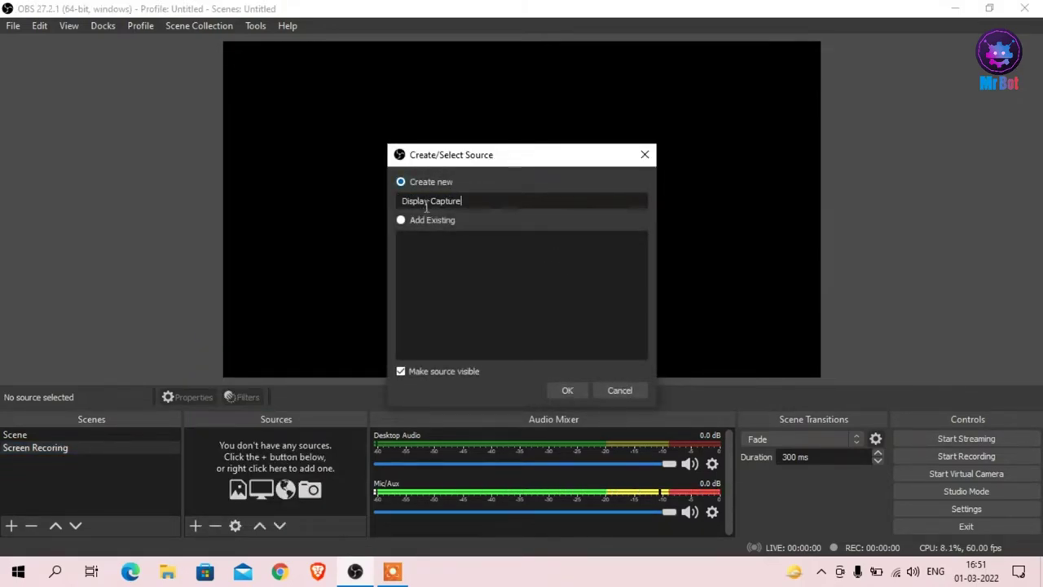
click(569, 390)
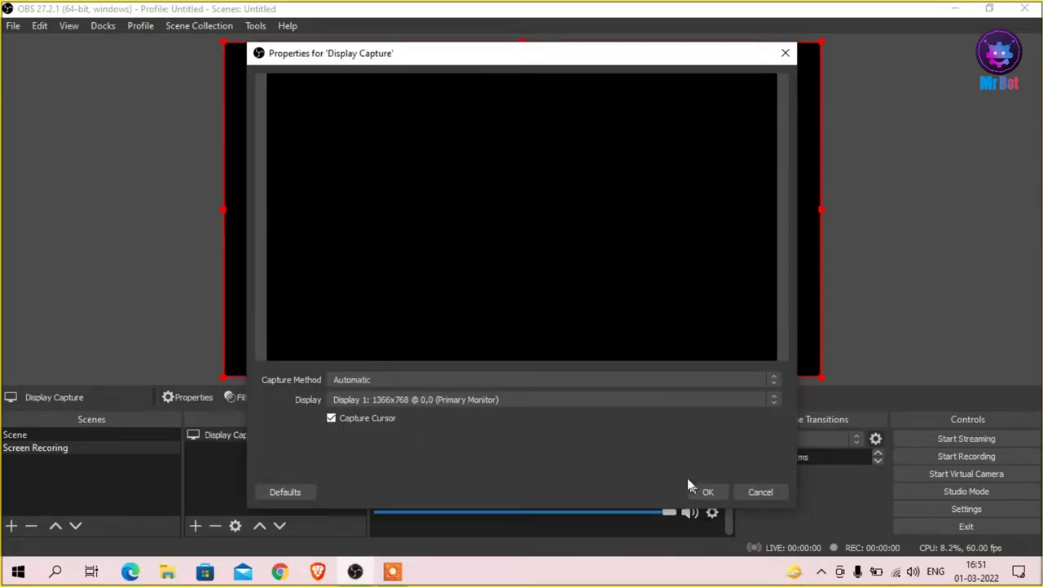
click(376, 381)
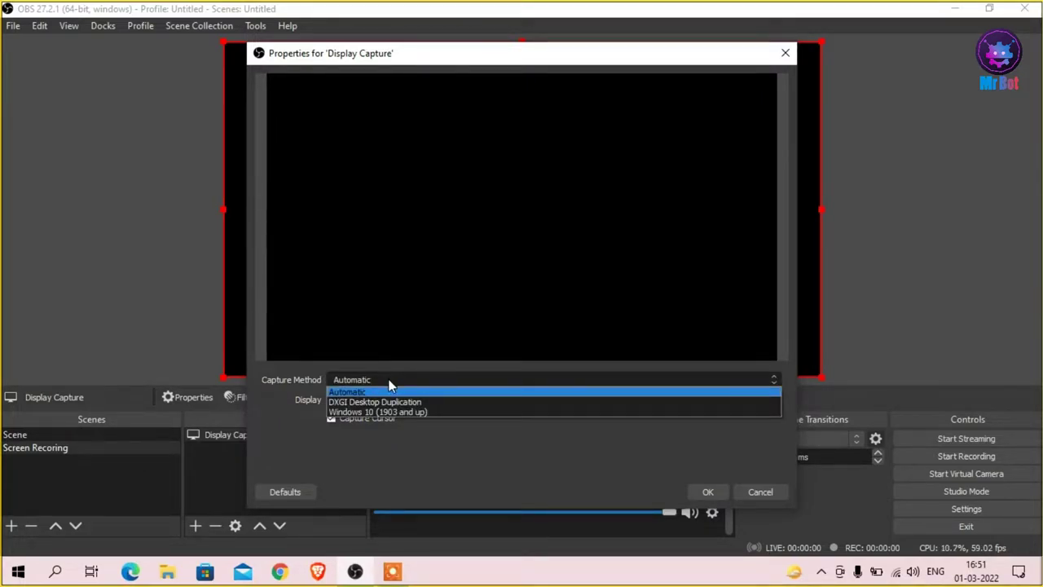
click(388, 380)
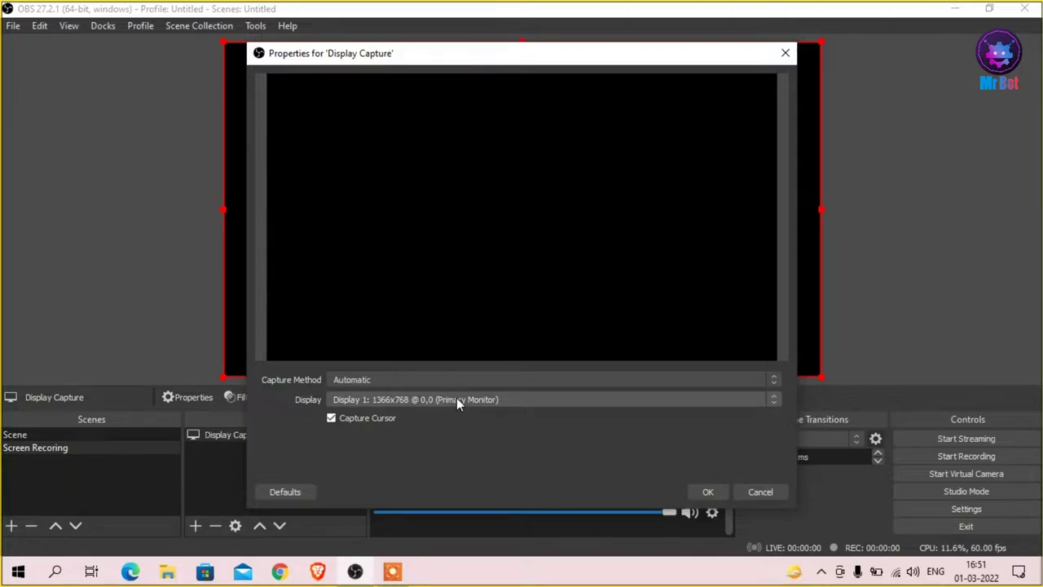
click(511, 399)
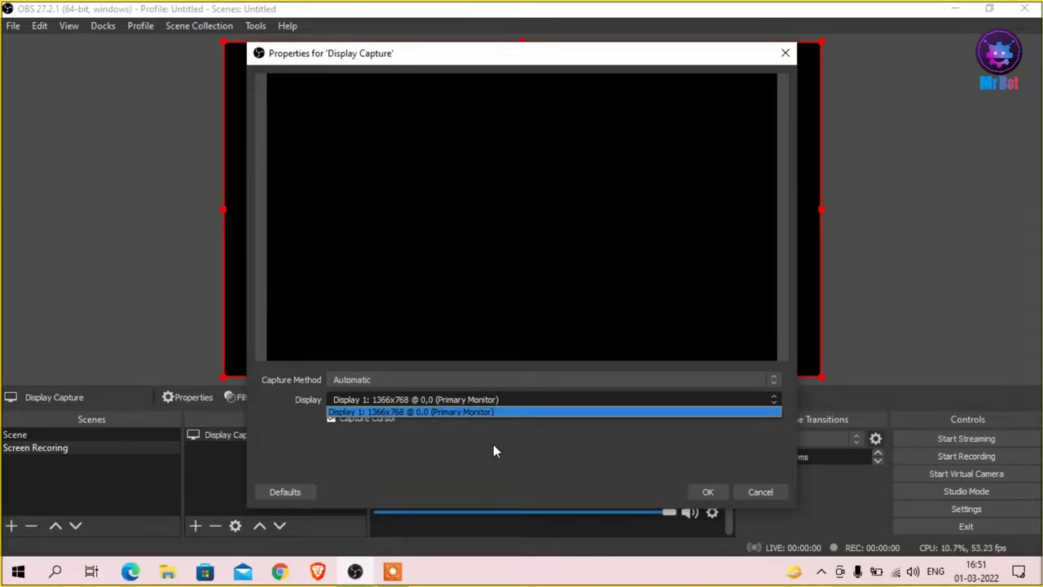
click(456, 413)
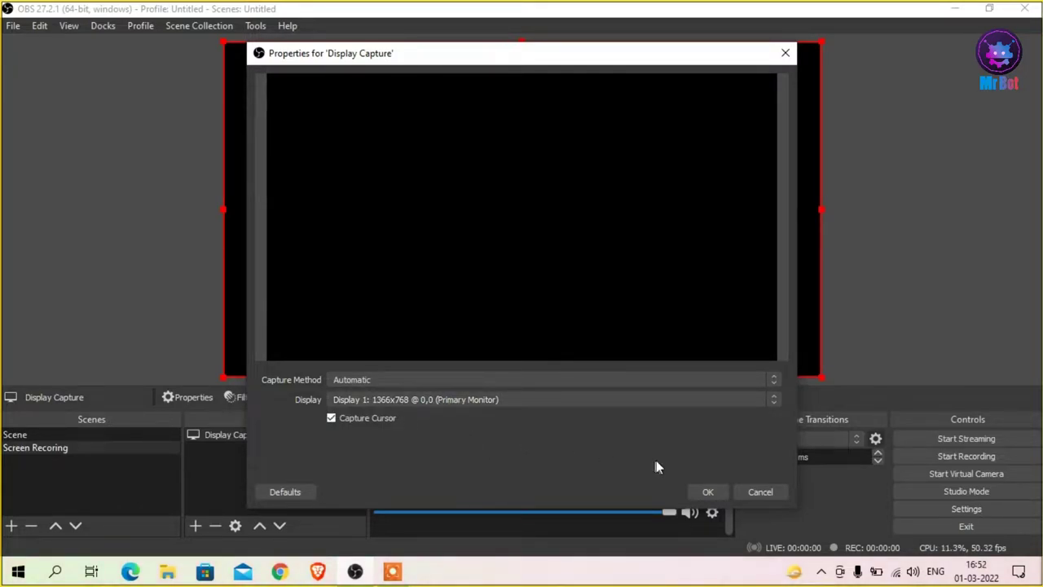
click(707, 492)
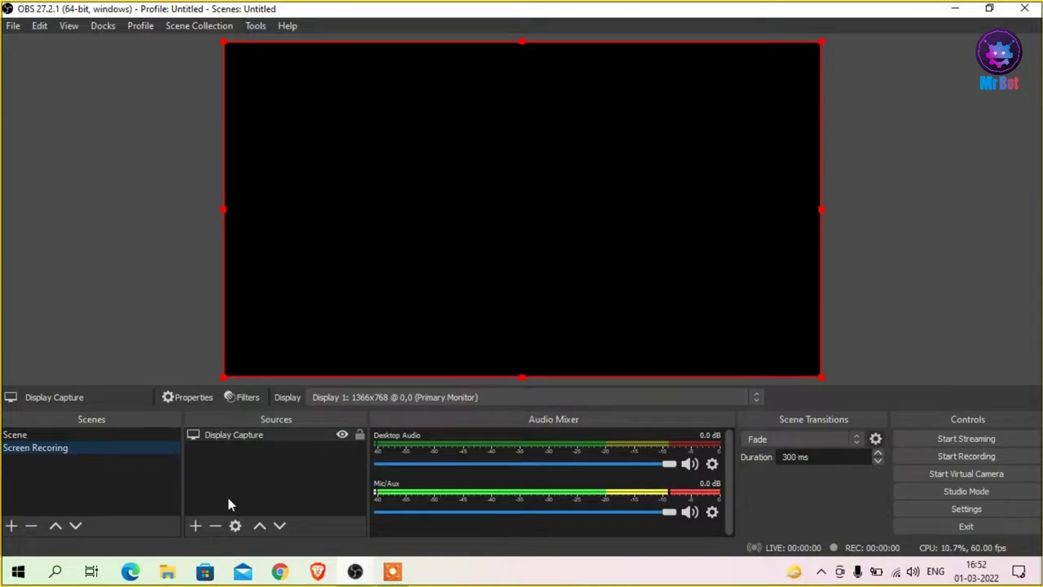
Step: Add a new Audio Input Capture source to the scene, using the Default device
click(195, 526)
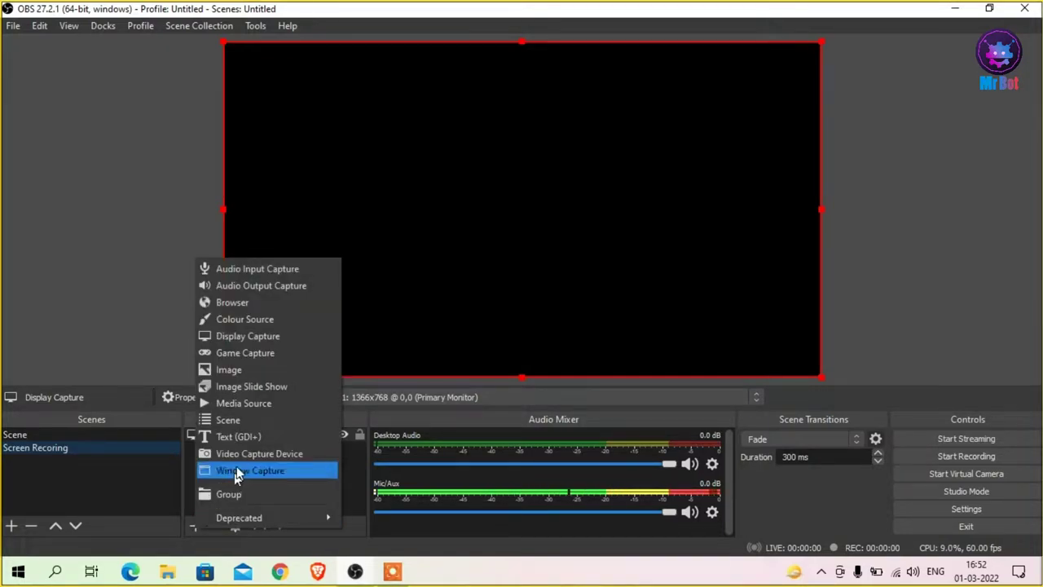
click(253, 271)
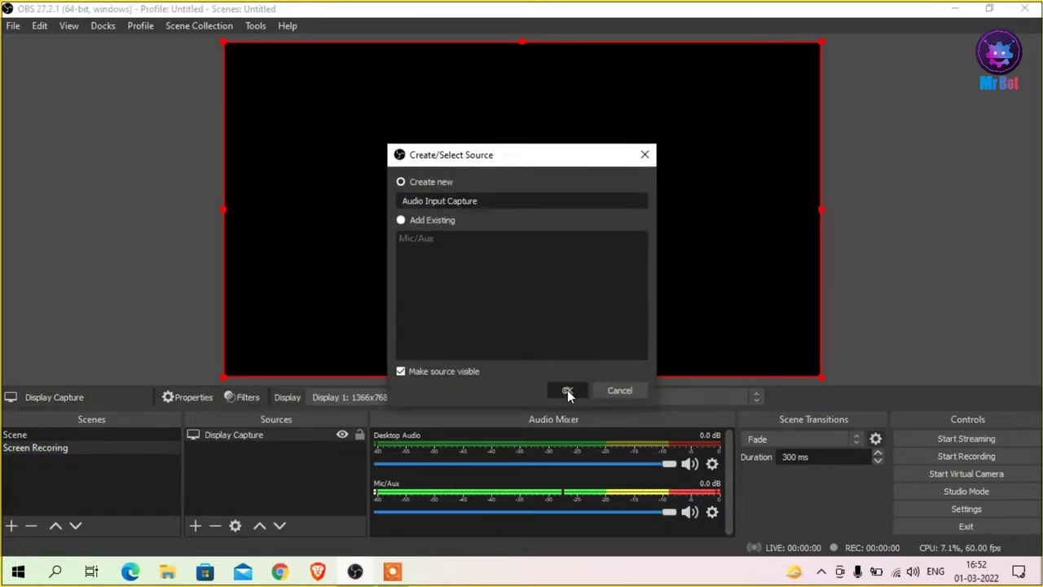
click(567, 390)
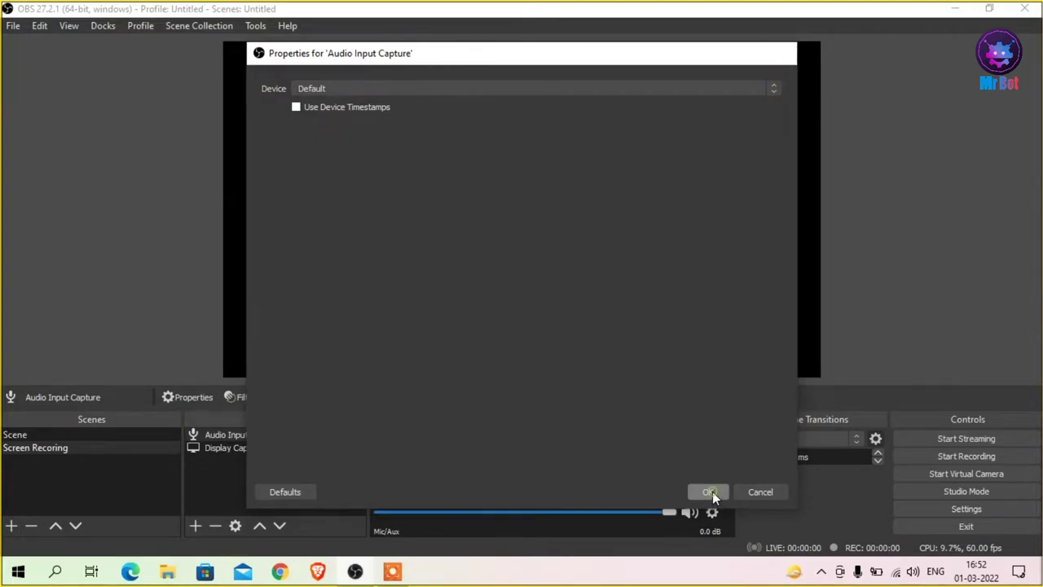
click(708, 491)
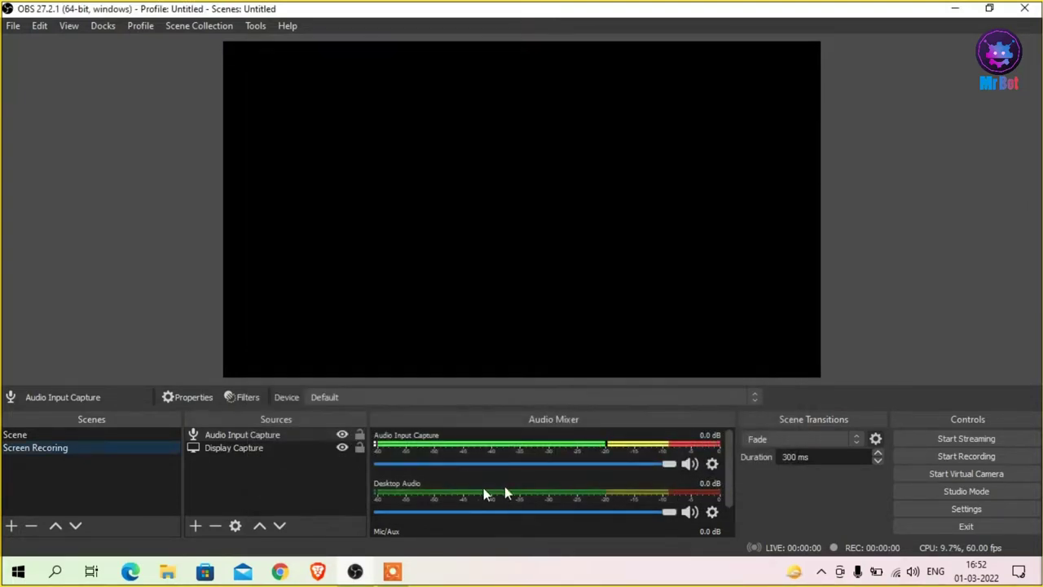
click(229, 450)
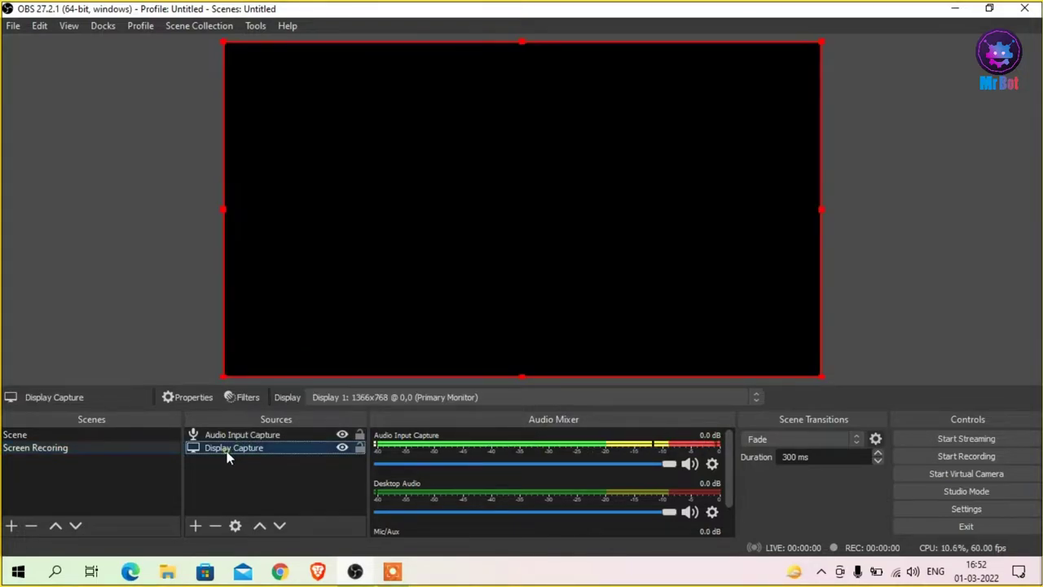
click(266, 483)
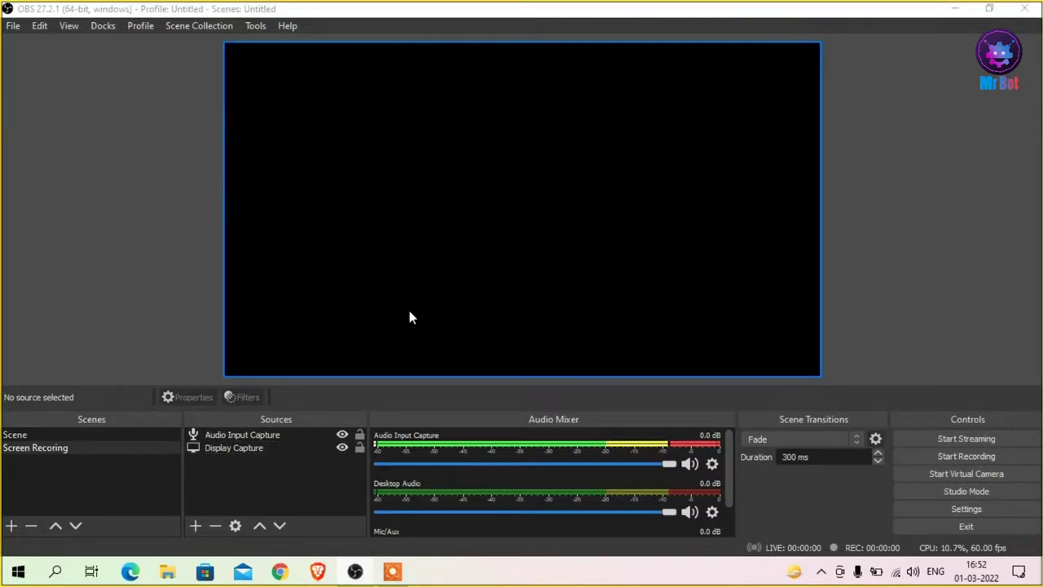
key(super+c)
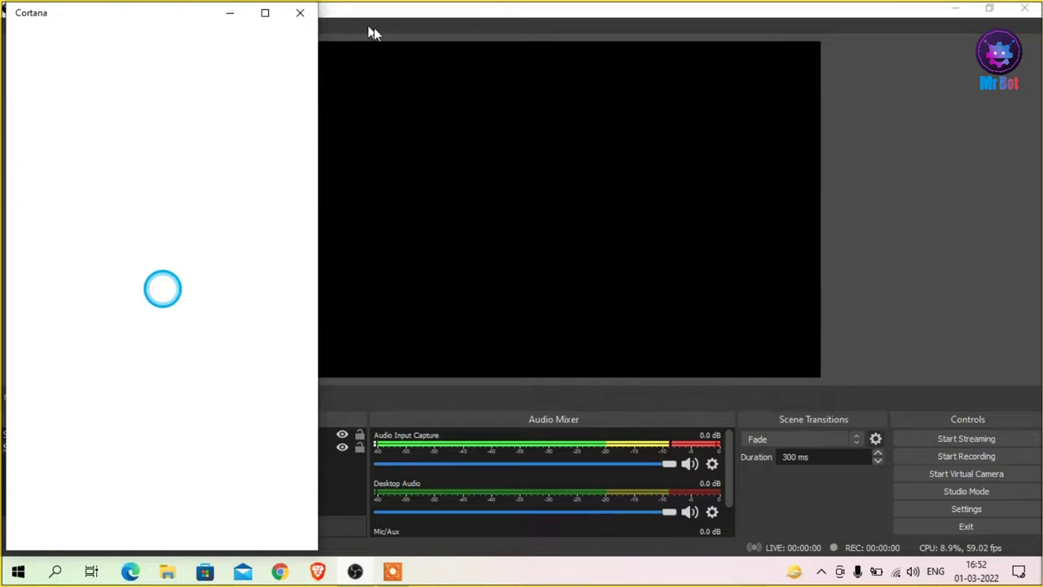
click(900, 257)
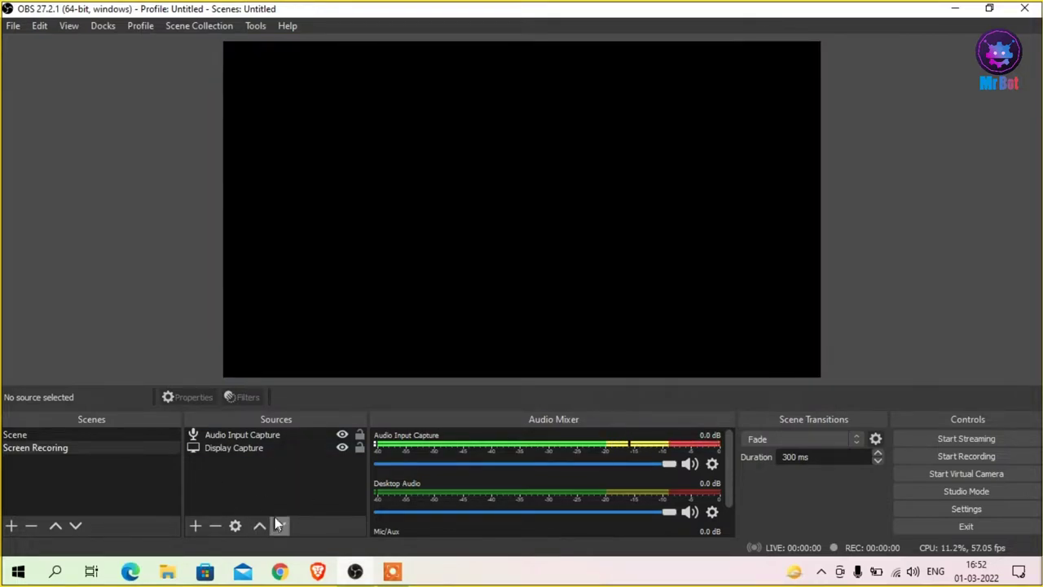
Step: Close OBS and open the NVIDIA Control Panel from the desktop
click(1025, 9)
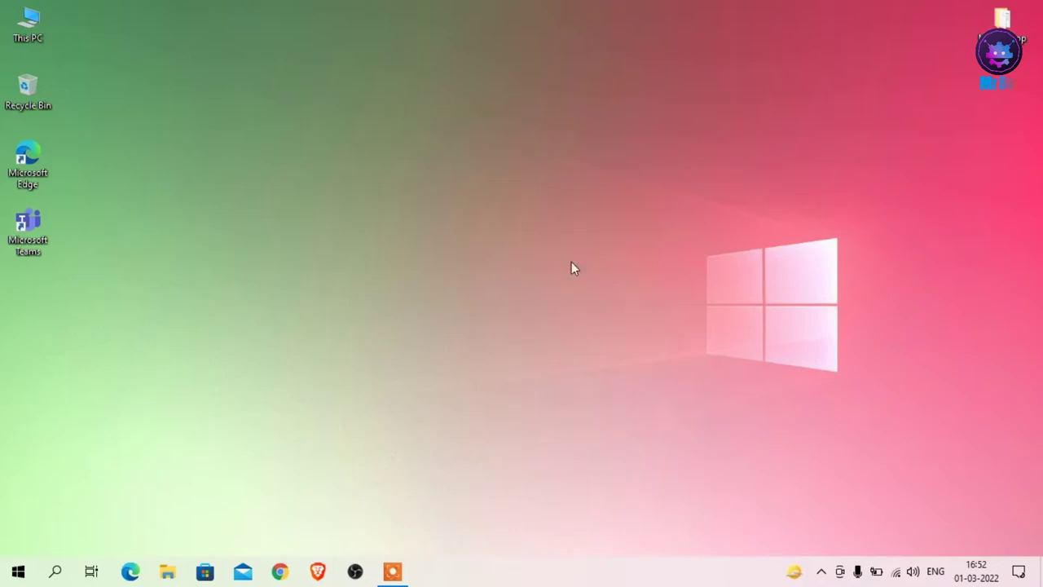
right_click(353, 124)
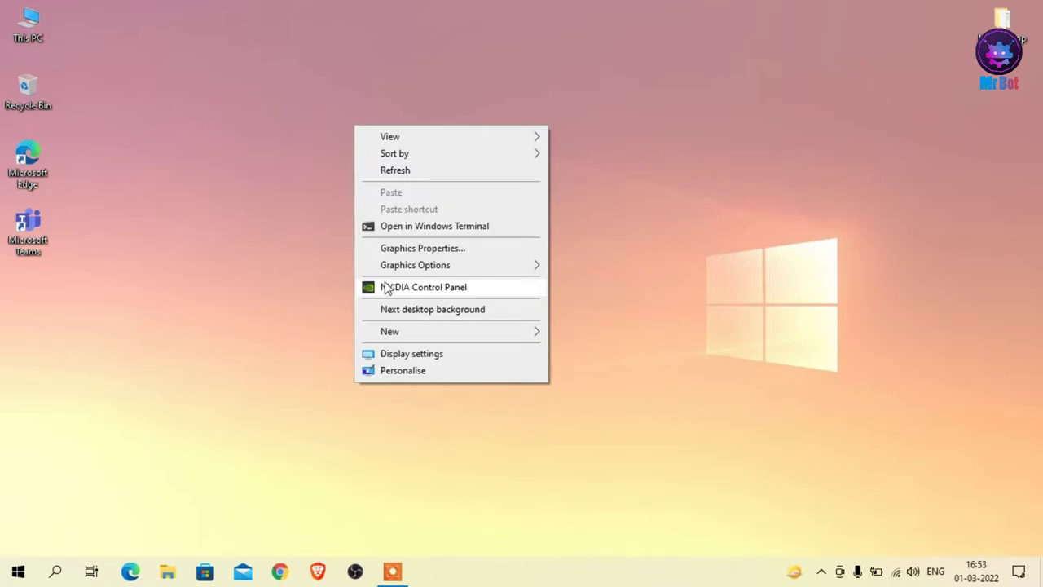
click(450, 288)
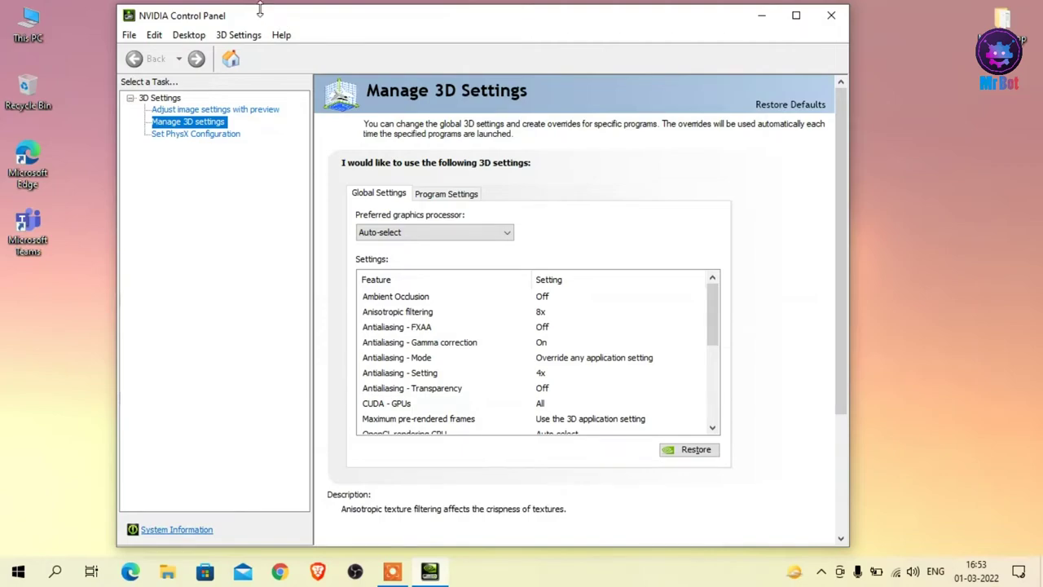
drag(279, 21, 261, 19)
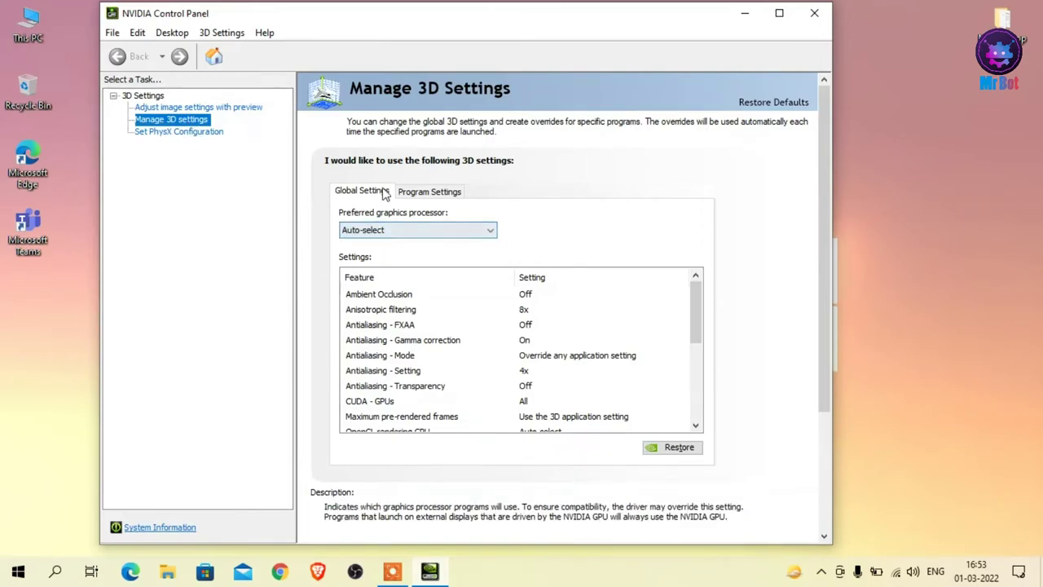
Step: Choose Open Broadcaster Software (obs64.exe) as the program to customise in the program-specific 3D settings
click(436, 196)
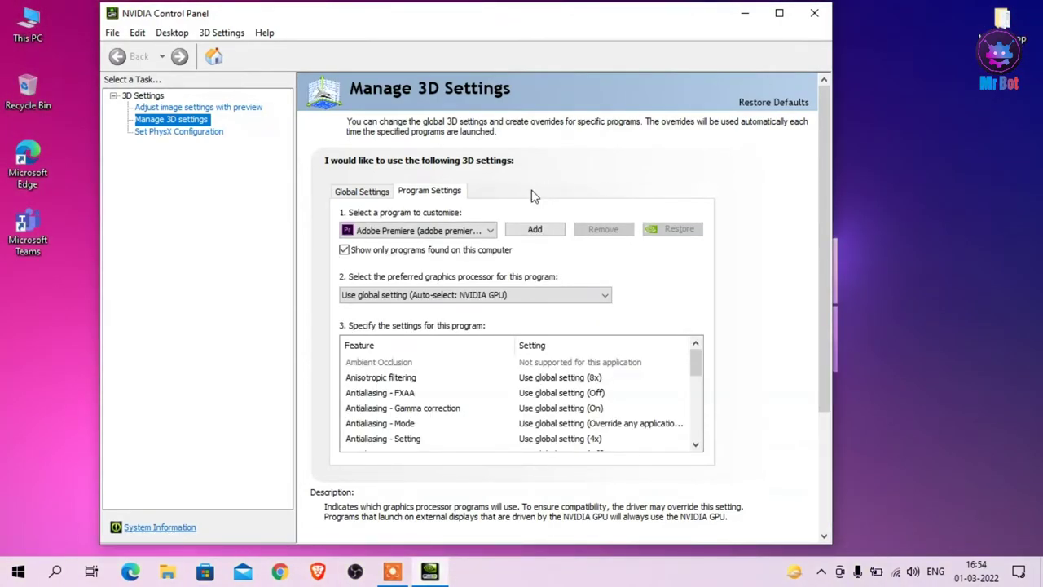
click(490, 230)
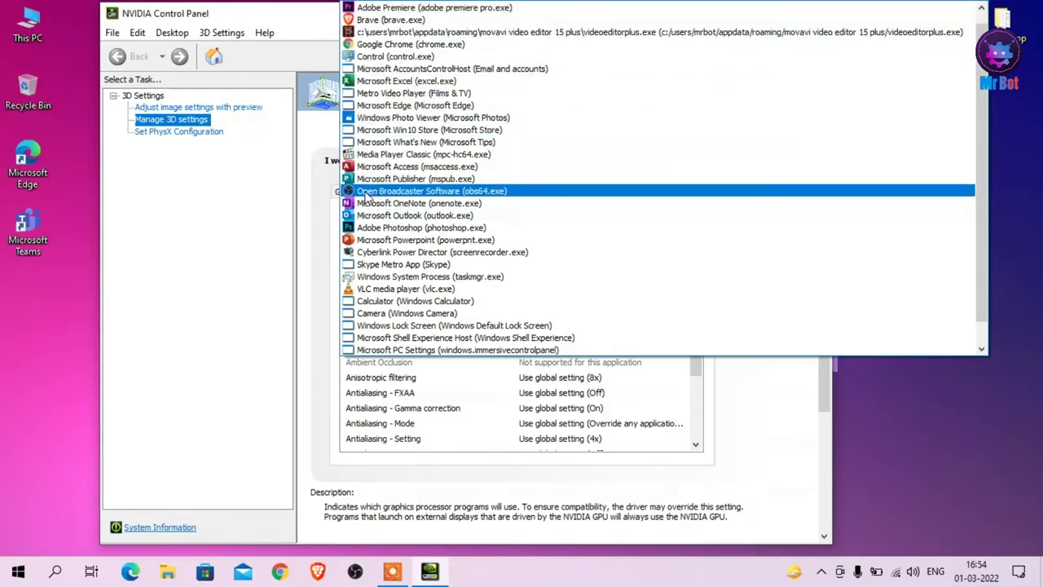
click(456, 196)
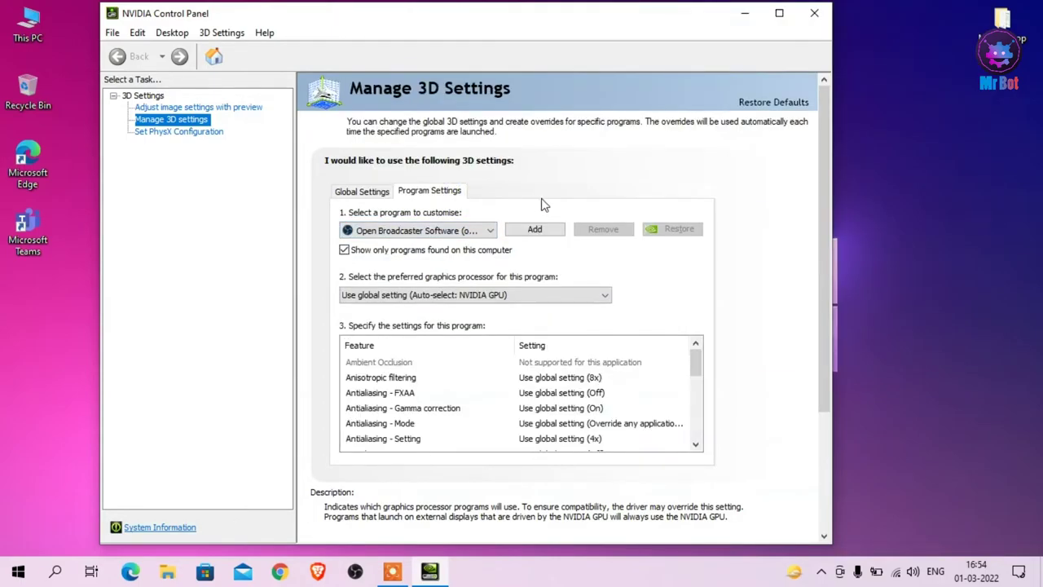
click(487, 230)
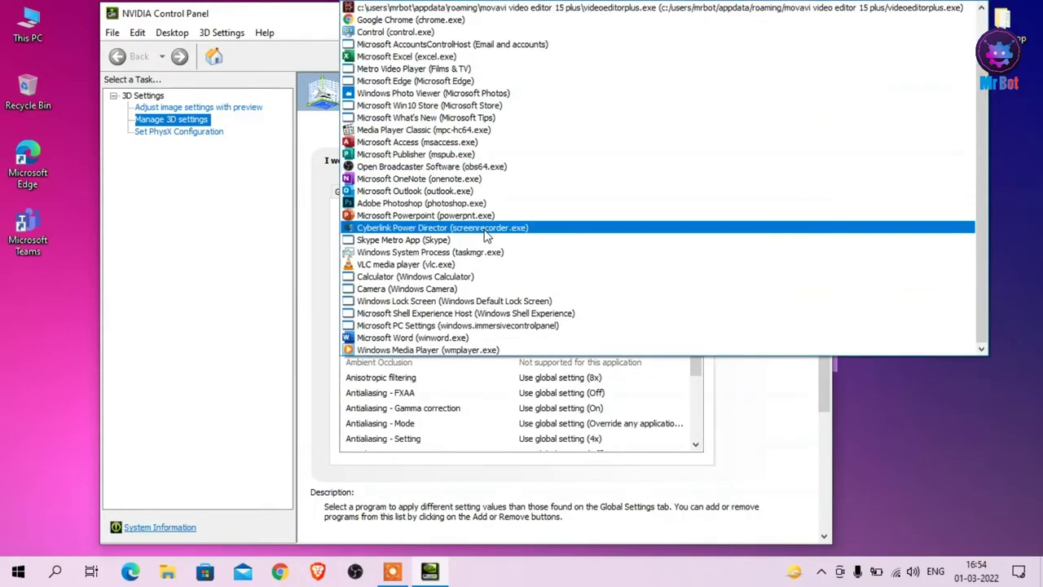
click(437, 168)
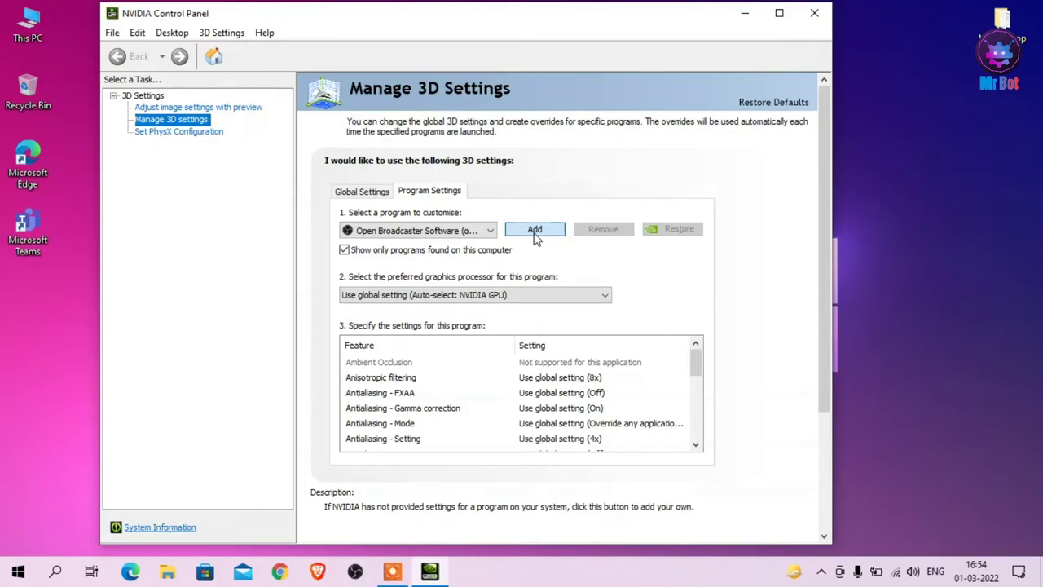
click(534, 231)
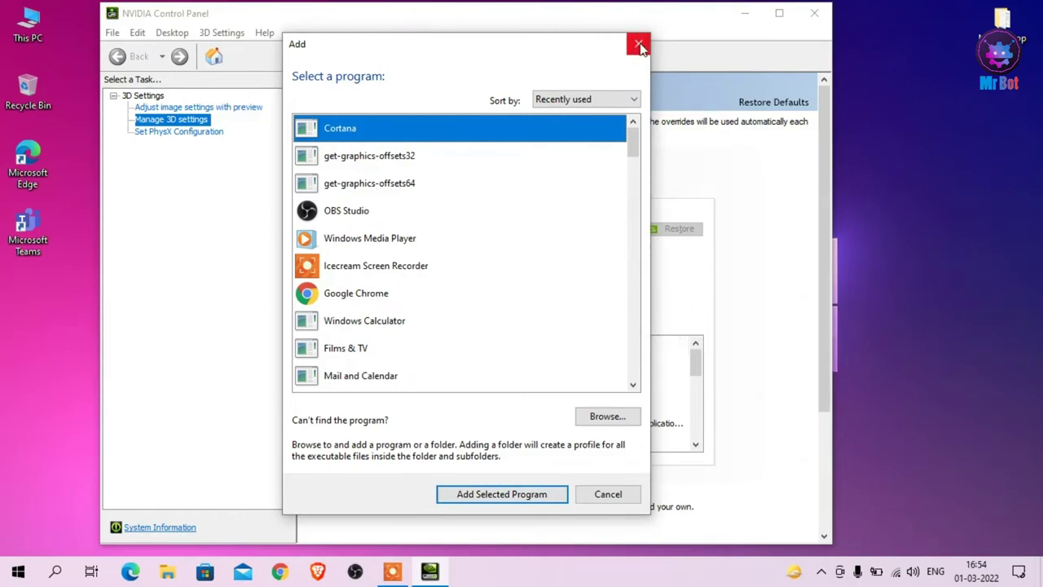
click(412, 205)
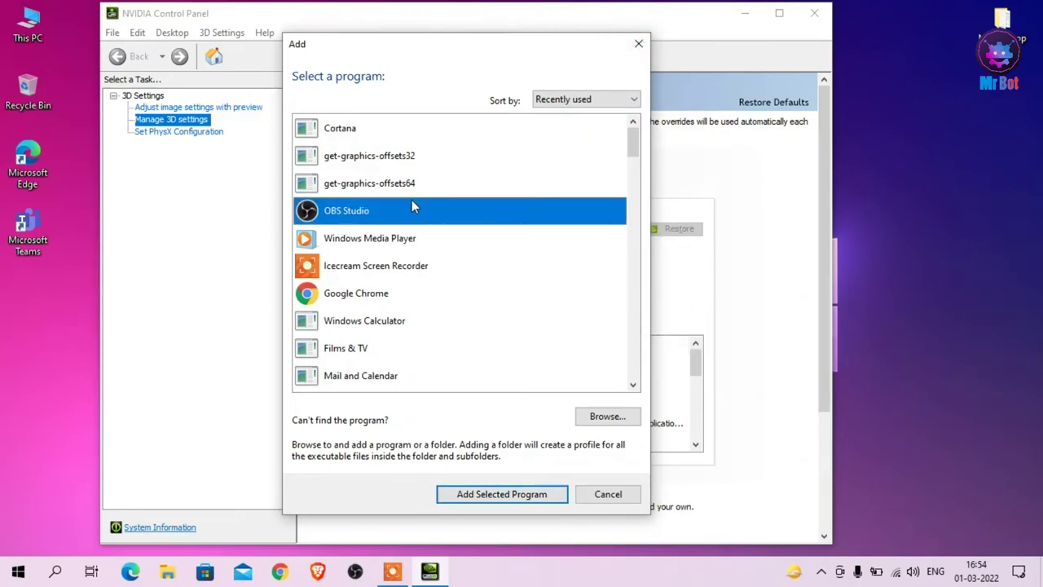
click(637, 42)
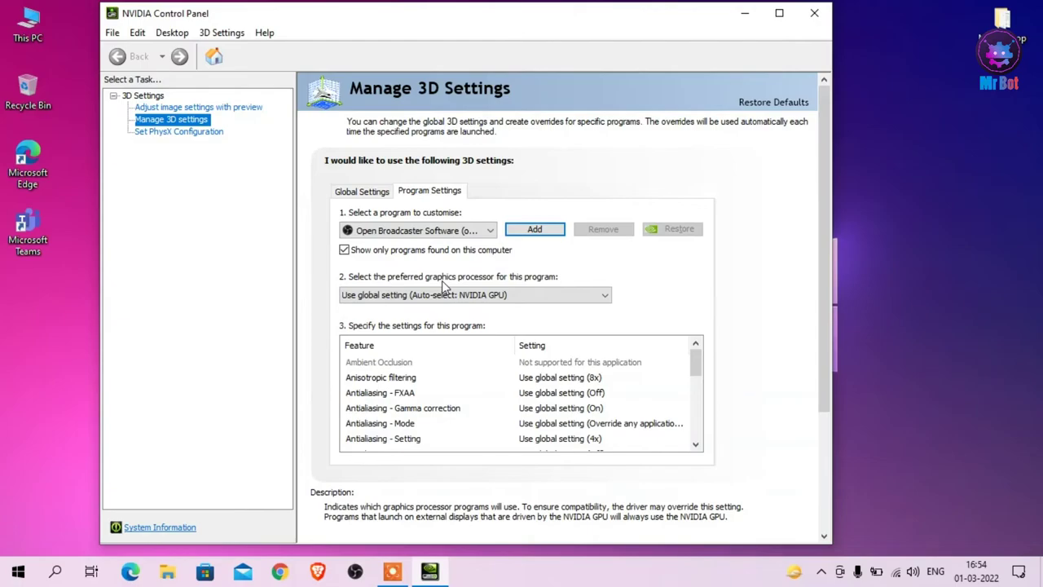
Step: Set the preferred graphics processor for Open Broadcaster Software to Integrated graphics, apply the change and close the NVIDIA Control Panel
click(516, 298)
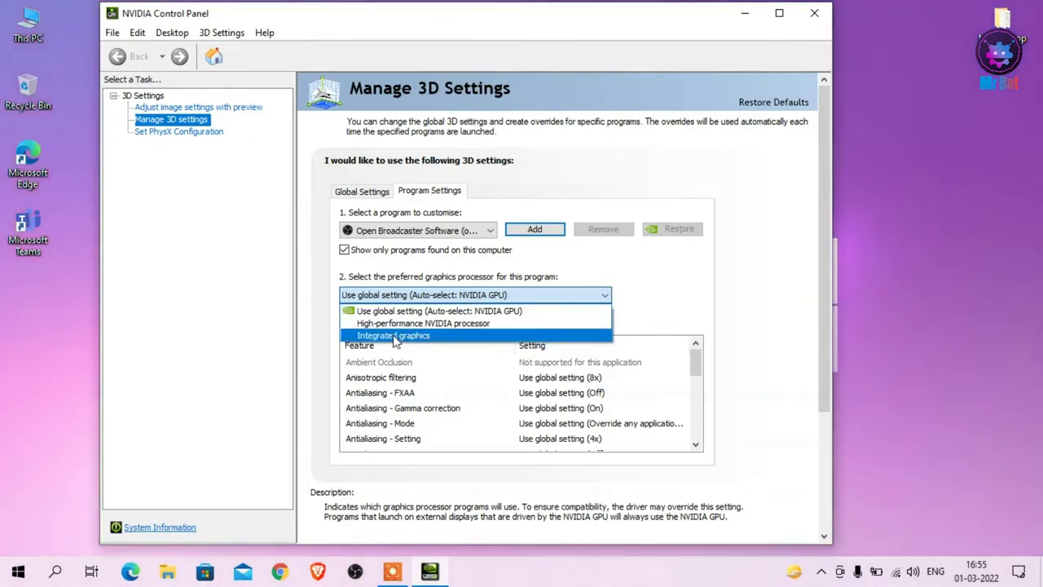
click(417, 336)
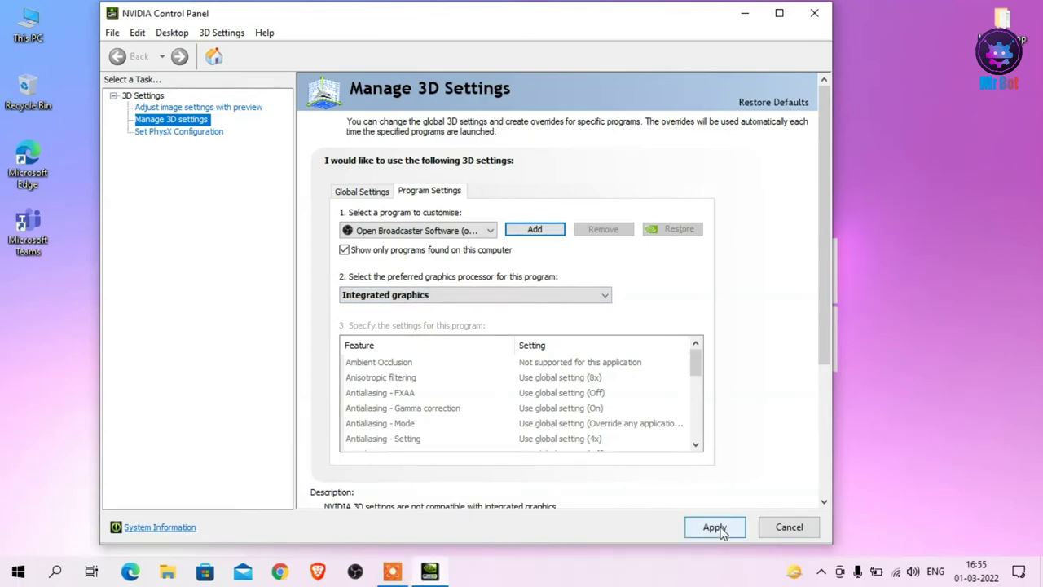
click(717, 527)
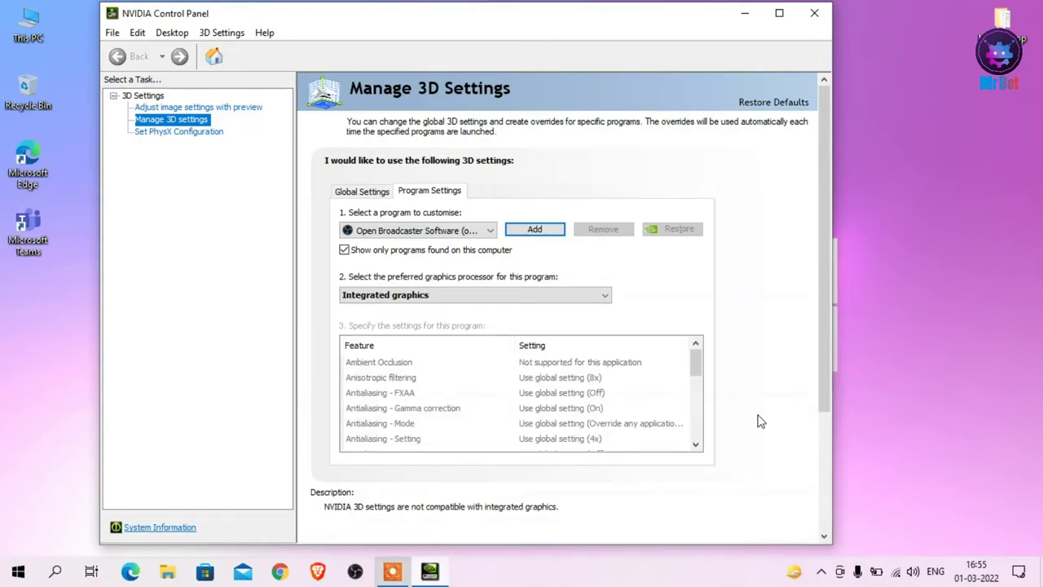
click(815, 13)
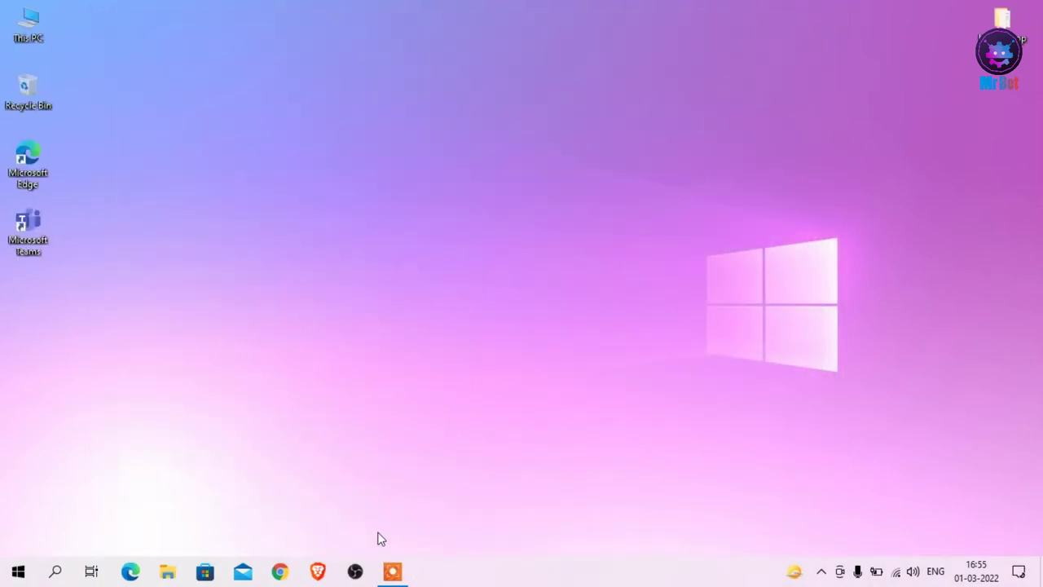
Step: Reopen OBS to check the display capture preview in the Screen Recoring scene and close it again
click(356, 573)
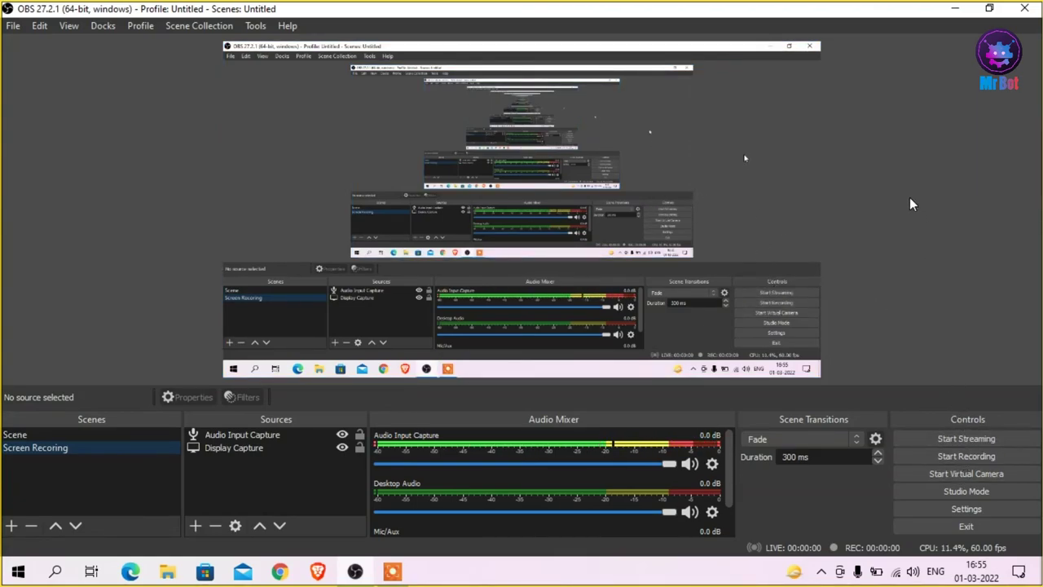
click(1025, 8)
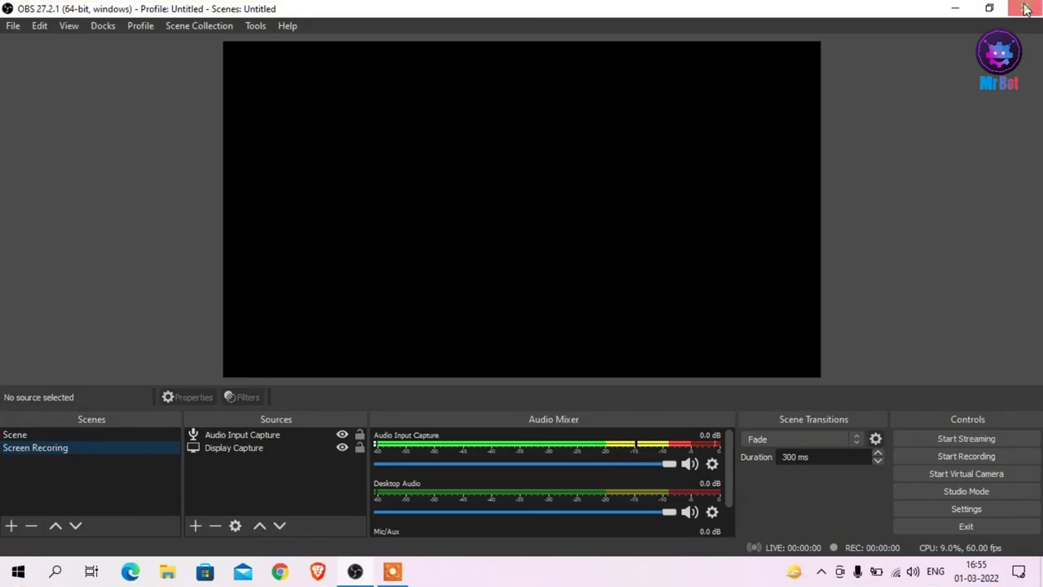